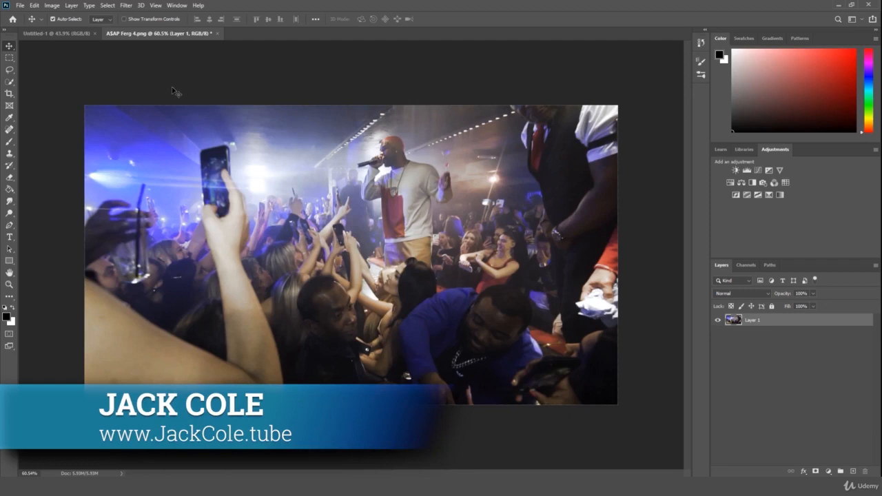
pyautogui.click(43, 33)
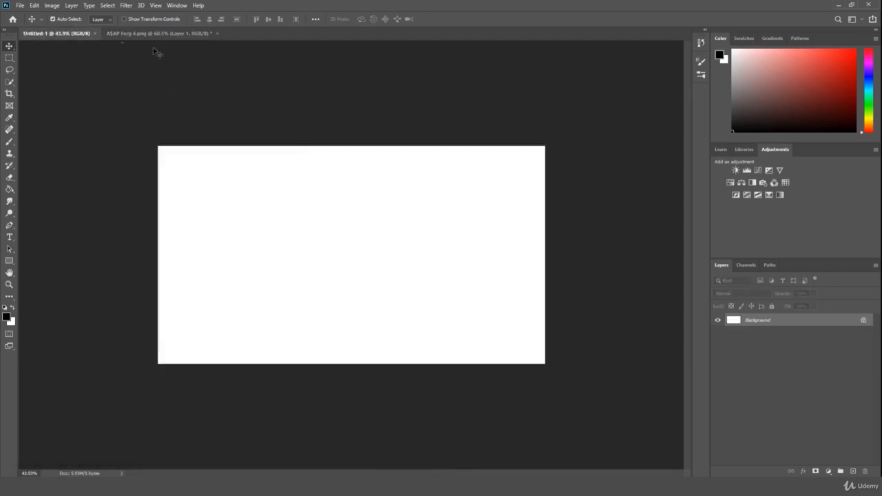
pyautogui.click(166, 35)
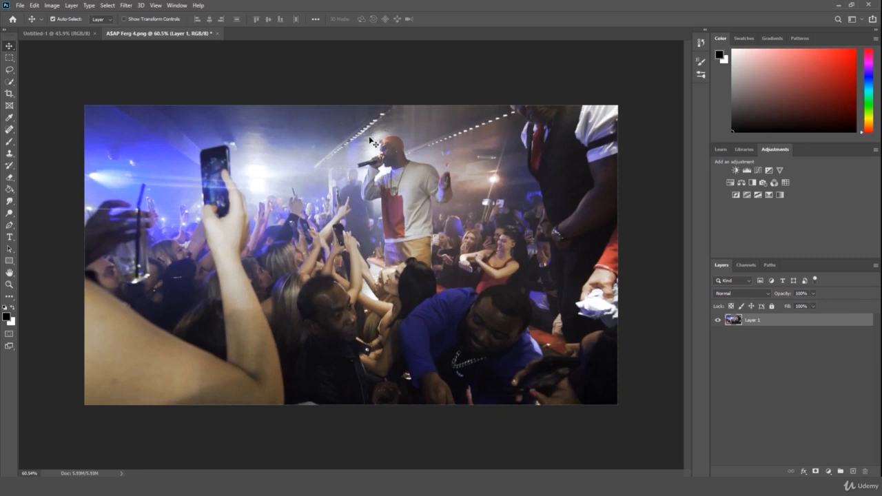
pyautogui.click(8, 284)
pyautogui.moveTo(166, 240); pyautogui.dragTo(157, 257)
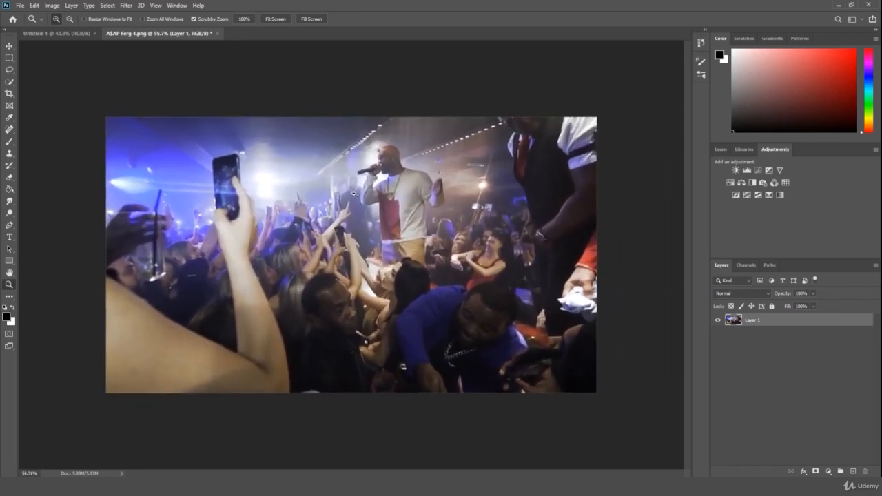
pyautogui.moveTo(359, 187); pyautogui.dragTo(355, 192)
# Save the concert image as a Photoshop PSD named A$AP Ferg 4 in Record Drive > 2020 > Photoshop Master Class, with Maximize Compatibility
pyautogui.click(20, 4)
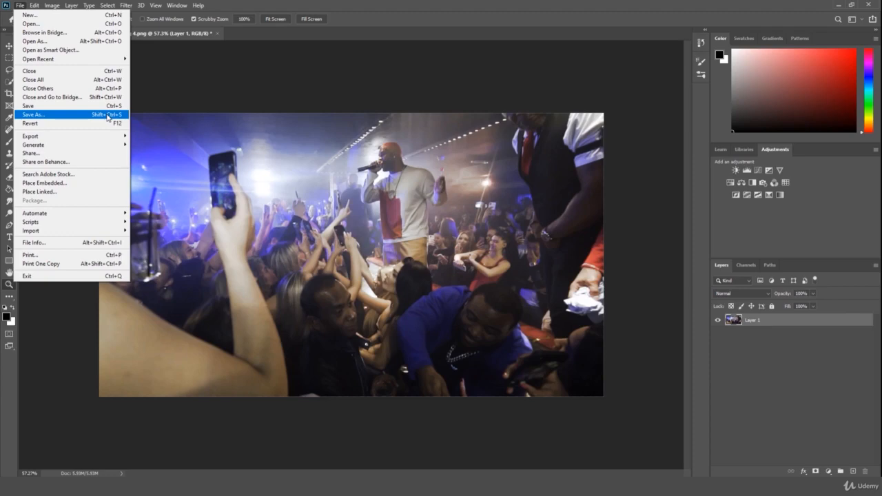
pyautogui.click(34, 114)
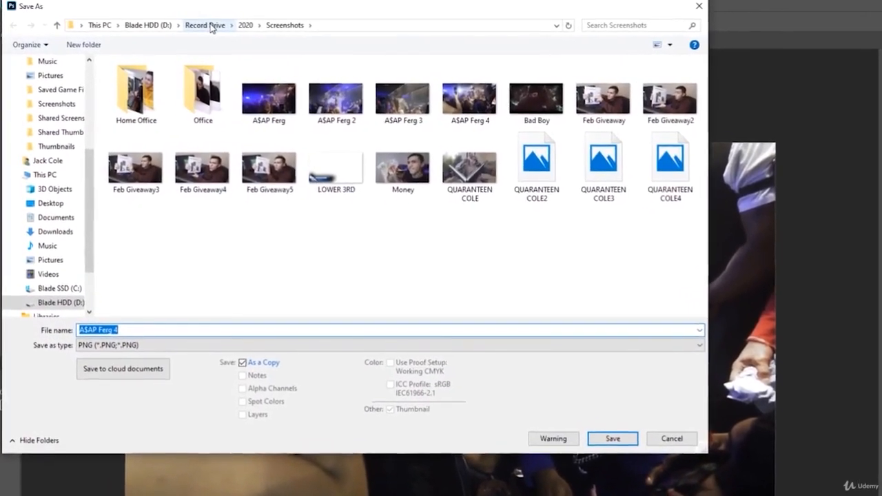
pyautogui.click(211, 28)
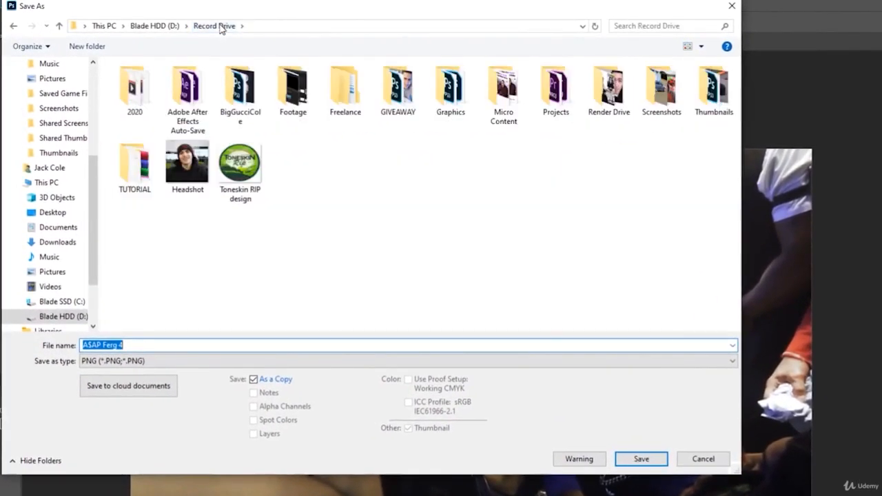
pyautogui.doubleClick(134, 88)
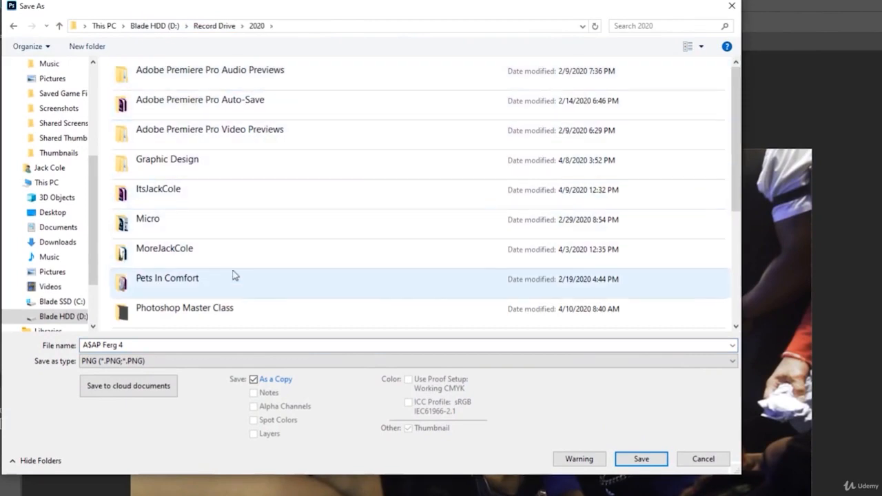
pyautogui.doubleClick(238, 308)
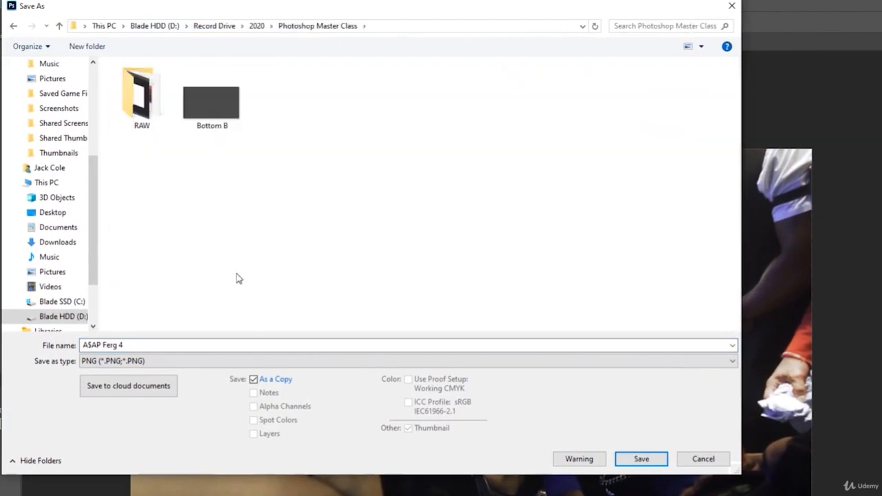
pyautogui.click(173, 365)
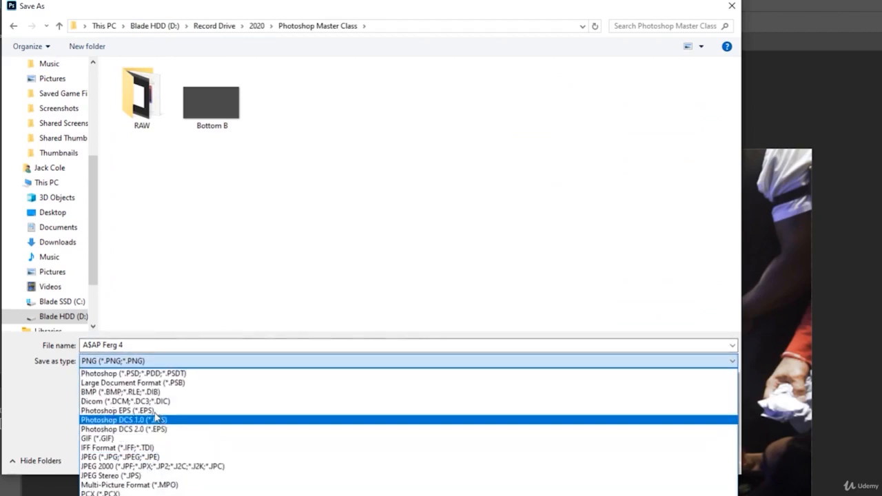
pyautogui.click(153, 376)
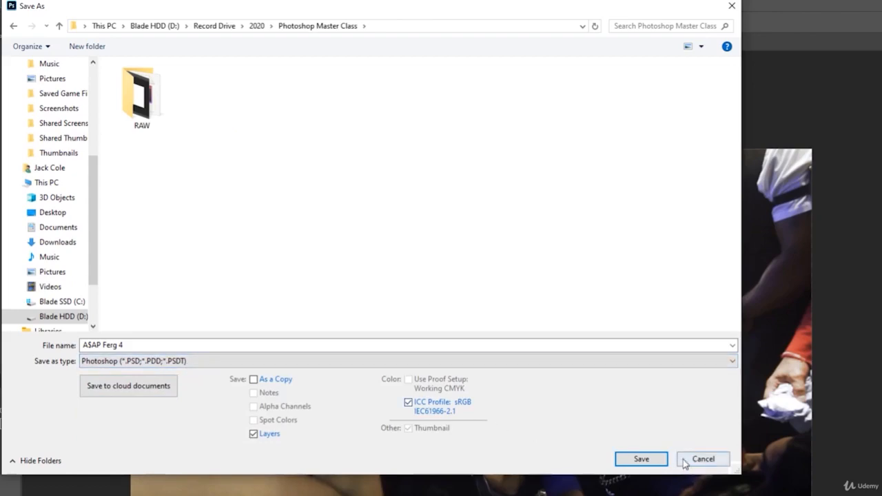
pyautogui.click(640, 459)
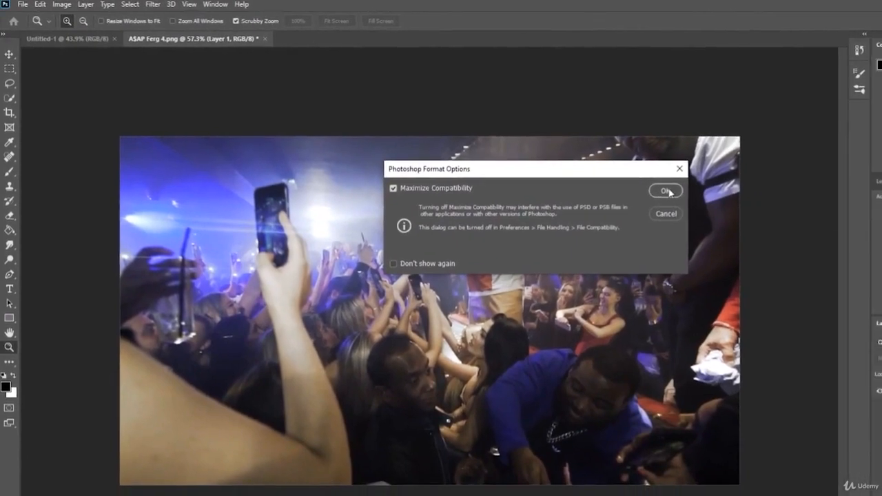
pyautogui.click(777, 190)
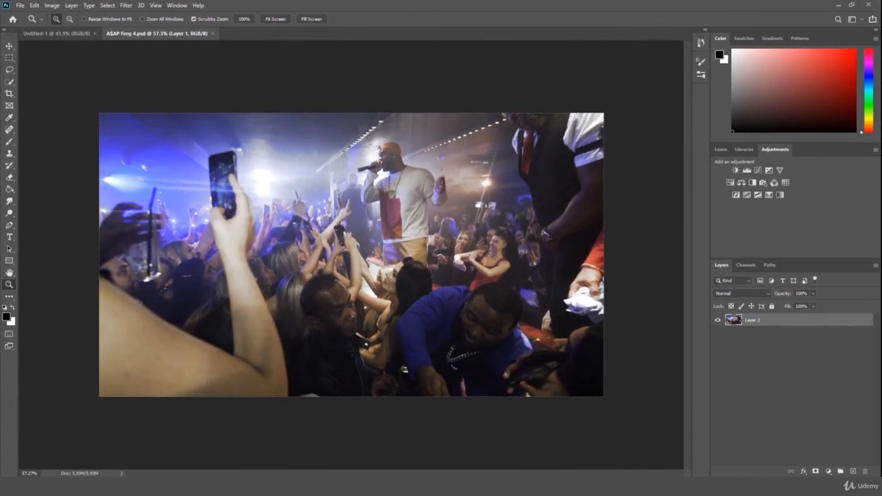
# Locate the saved A$AP Ferg 4 PSD in File Explorer, close its open document, and reopen it from the Photoshop Master Class folder
pyautogui.moveTo(881, 83); pyautogui.dragTo(377, 66)
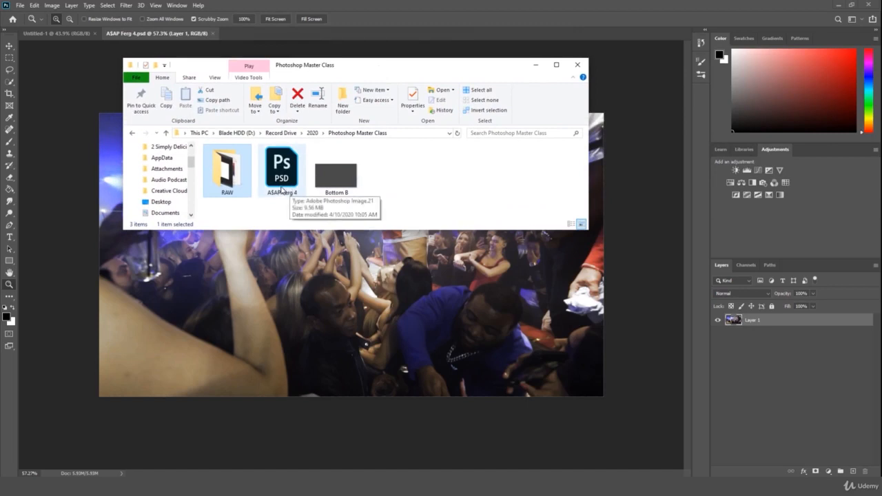
pyautogui.click(283, 172)
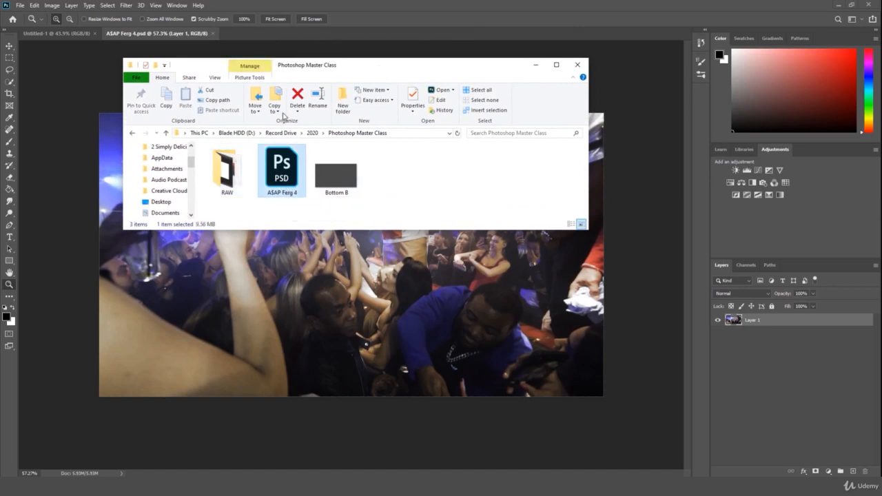
pyautogui.click(215, 38)
pyautogui.click(214, 33)
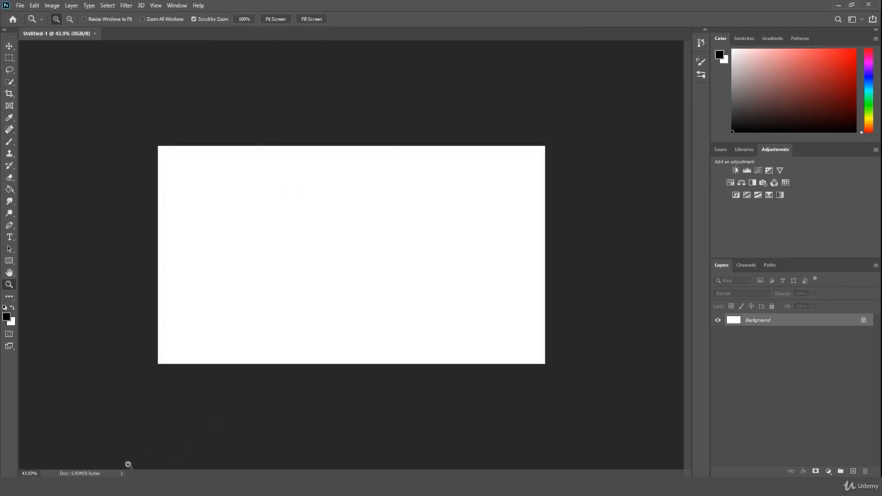
pyautogui.hotkey('alt', 'Tab')
pyautogui.doubleClick(276, 176)
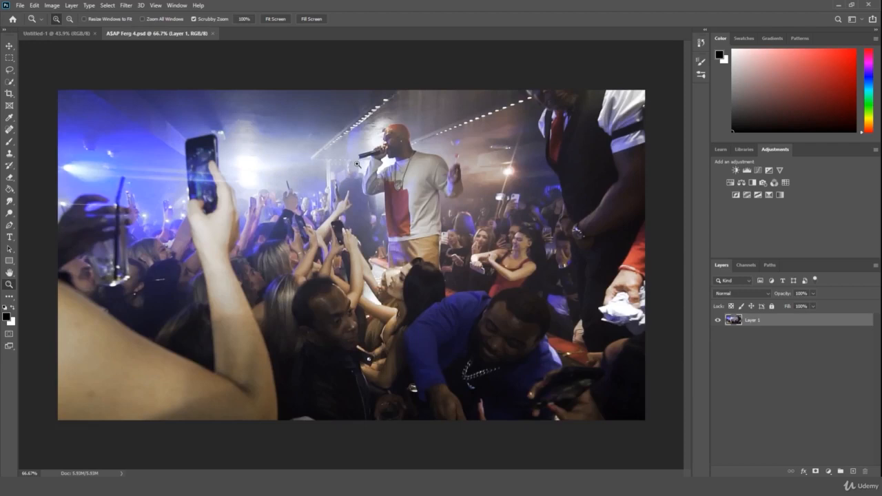
pyautogui.moveTo(360, 168)
pyautogui.mouseDown()
pyautogui.moveTo(347, 172)
pyautogui.moveTo(351, 179)
pyautogui.mouseUp()
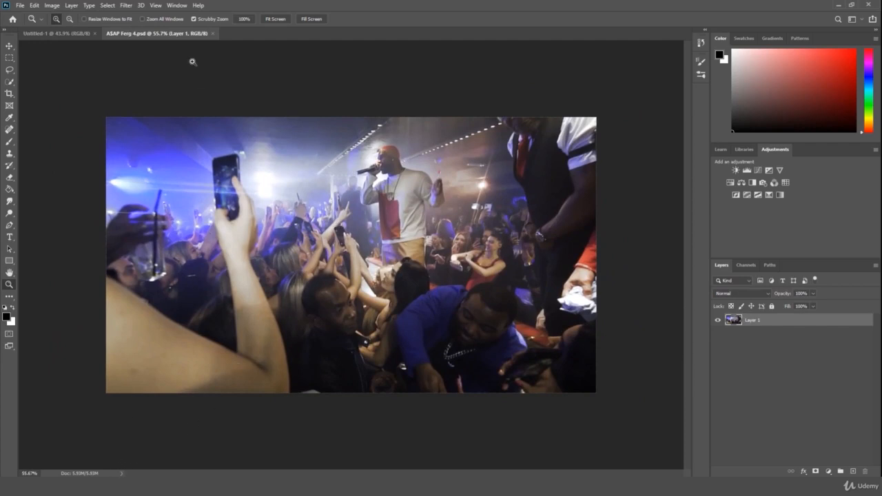
# Open Verre Fashion Logo.png from the recently used files
pyautogui.click(131, 487)
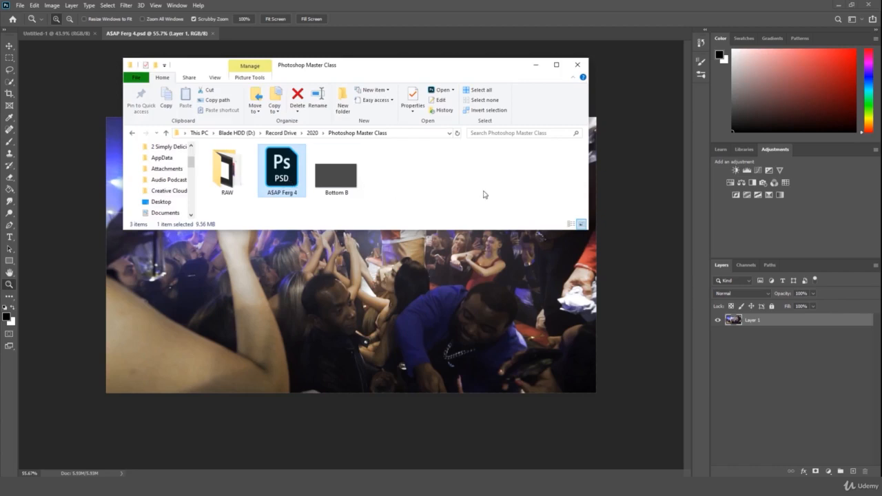
pyautogui.click(544, 293)
pyautogui.click(20, 5)
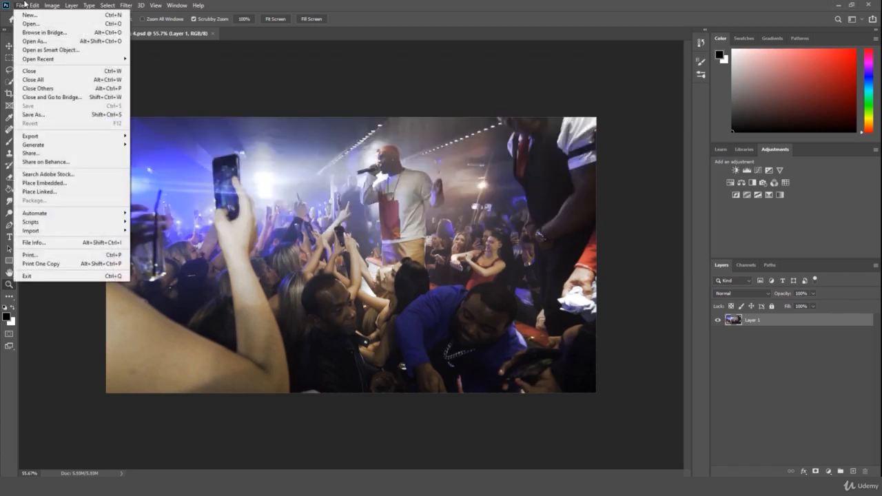
pyautogui.moveTo(29, 61)
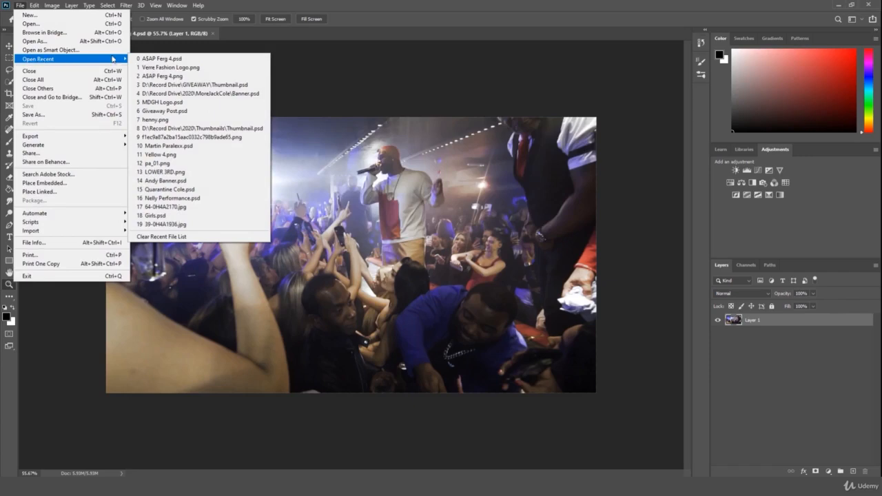
pyautogui.click(159, 67)
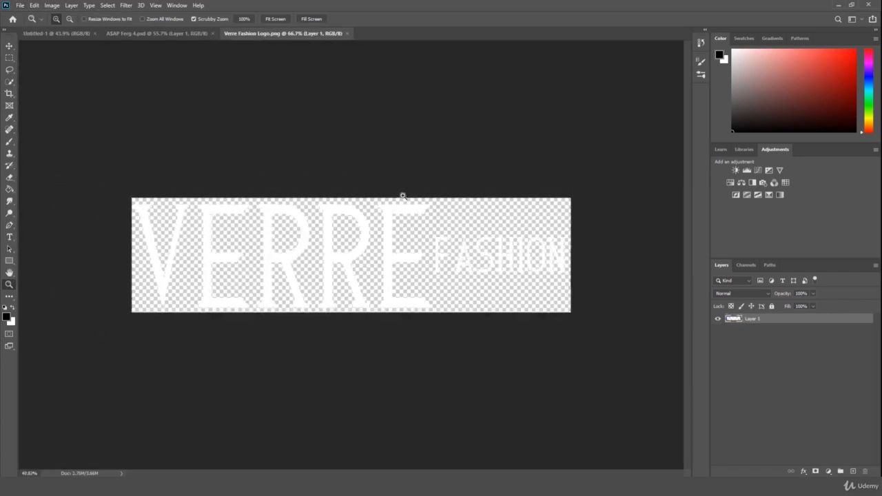
pyautogui.moveTo(402, 195); pyautogui.dragTo(393, 189)
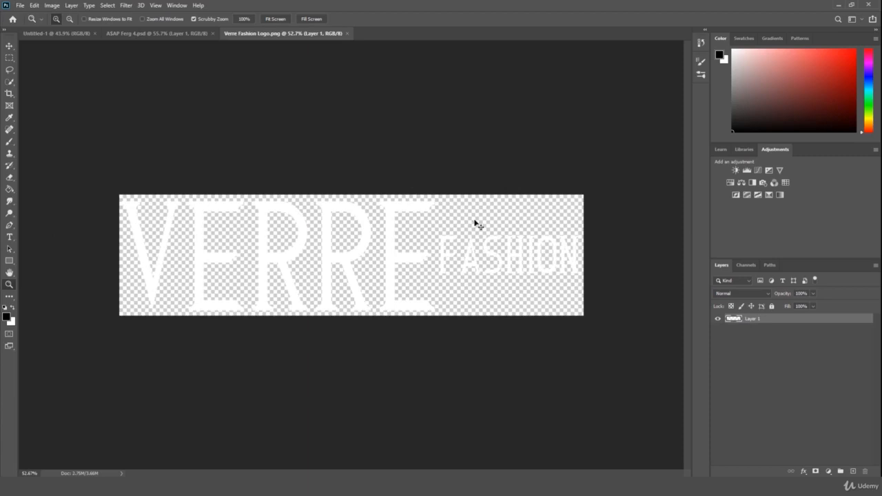
# Save the logo as a JPEG named Verre Fashion Logo in Record Drive > 2020 > Photoshop Master Class, at maximum quality 12 with Baseline format
pyautogui.click(20, 5)
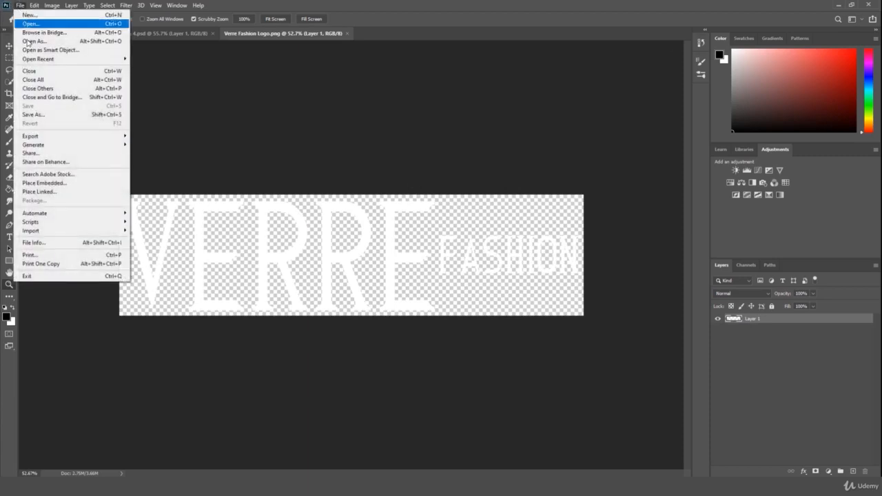
pyautogui.click(87, 128)
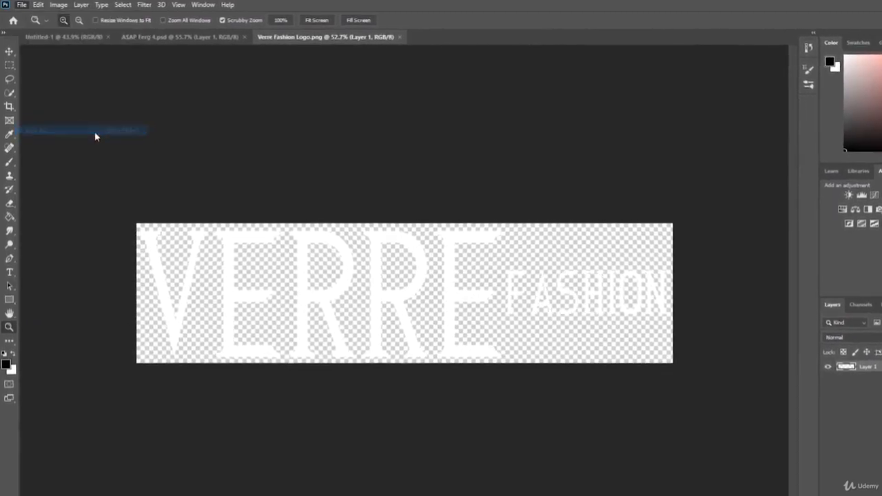
pyautogui.click(166, 341)
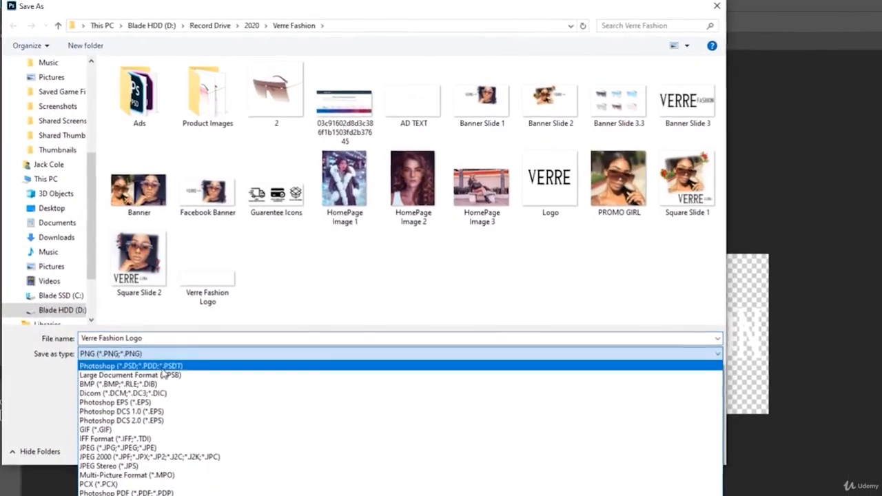
pyautogui.click(120, 458)
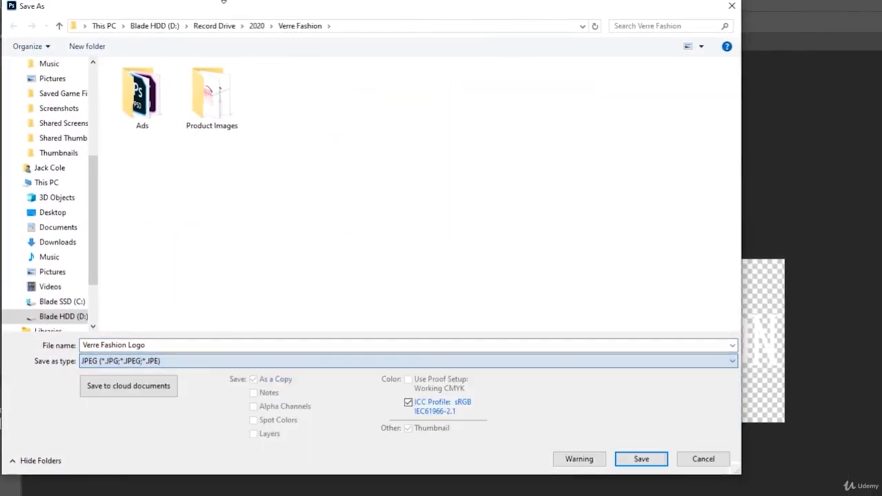
pyautogui.click(224, 25)
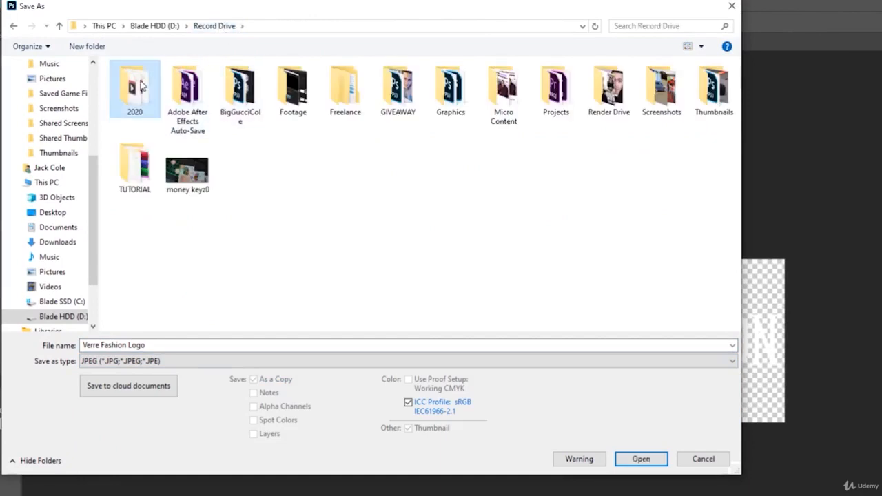
pyautogui.doubleClick(134, 88)
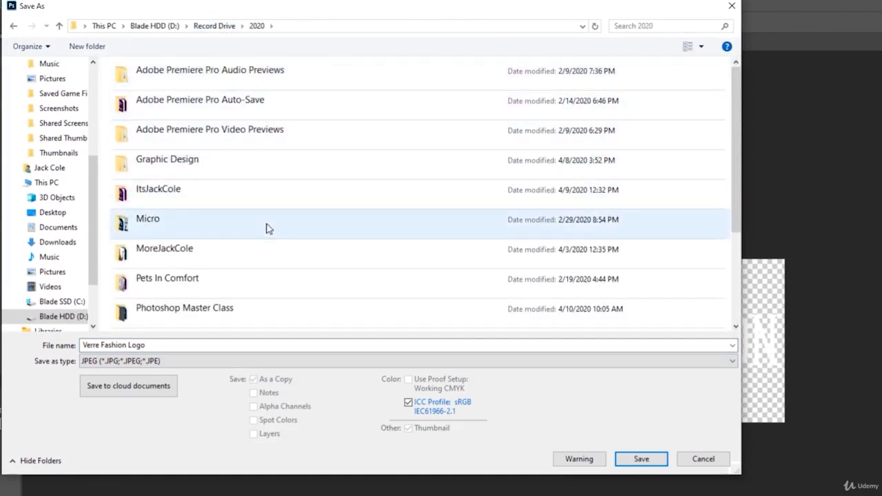
pyautogui.doubleClick(236, 309)
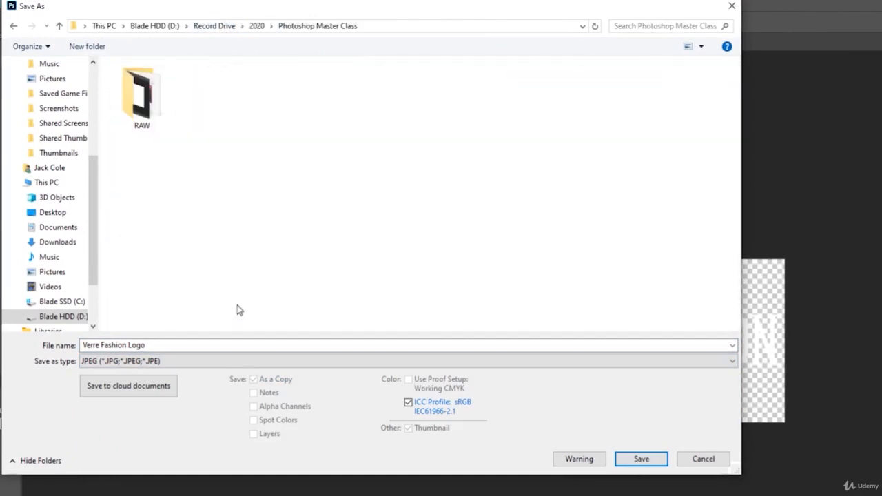
pyautogui.click(186, 361)
pyautogui.click(126, 458)
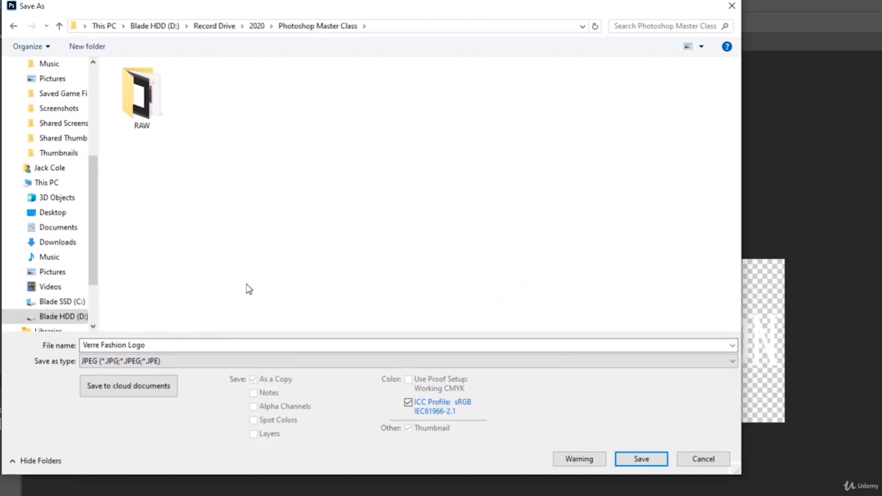
pyautogui.press('Return')
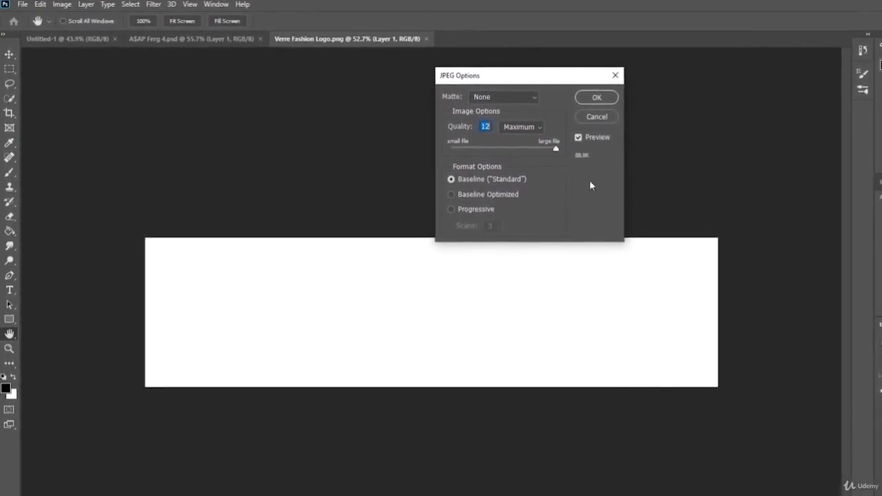
pyautogui.click(568, 95)
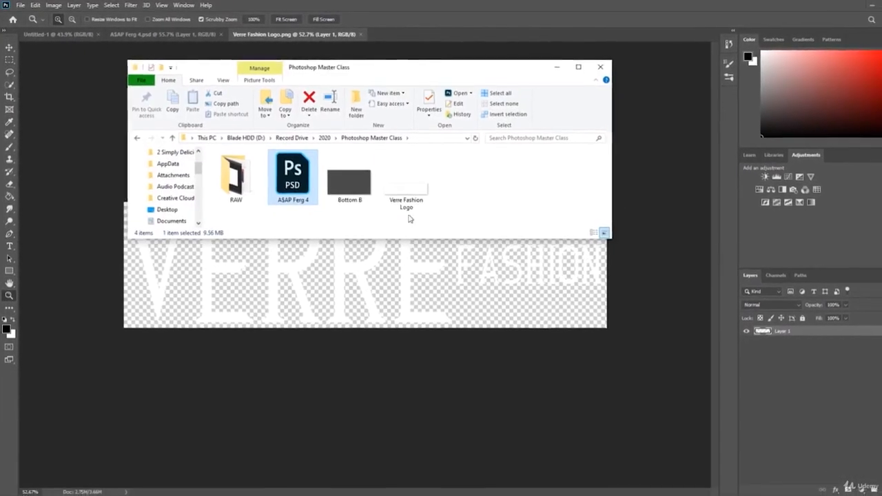
# View the saved Verre Fashion Logo JPEG from File Explorer in Photos to check its background, and close the viewer
pyautogui.doubleClick(413, 189)
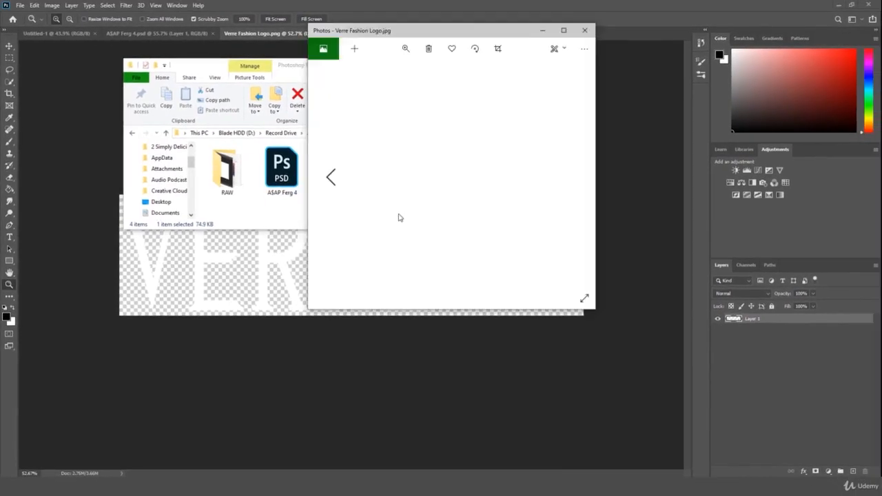
pyautogui.moveTo(471, 29); pyautogui.dragTo(600, 130)
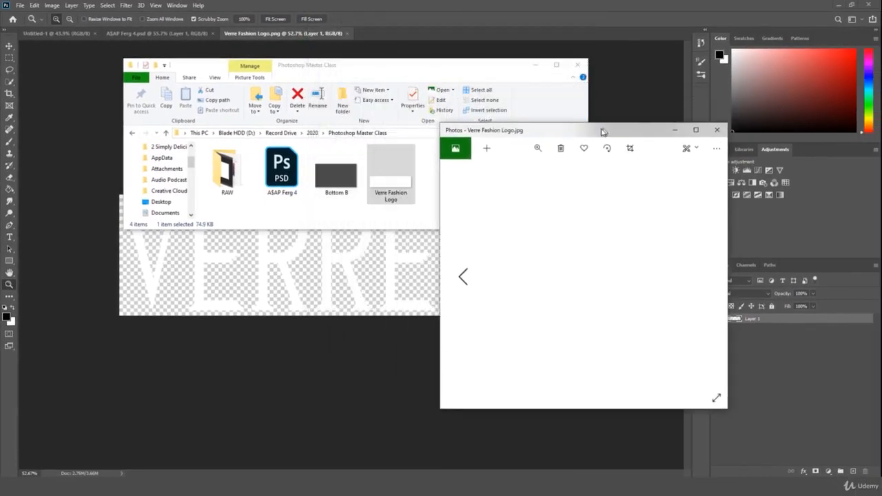
pyautogui.click(714, 131)
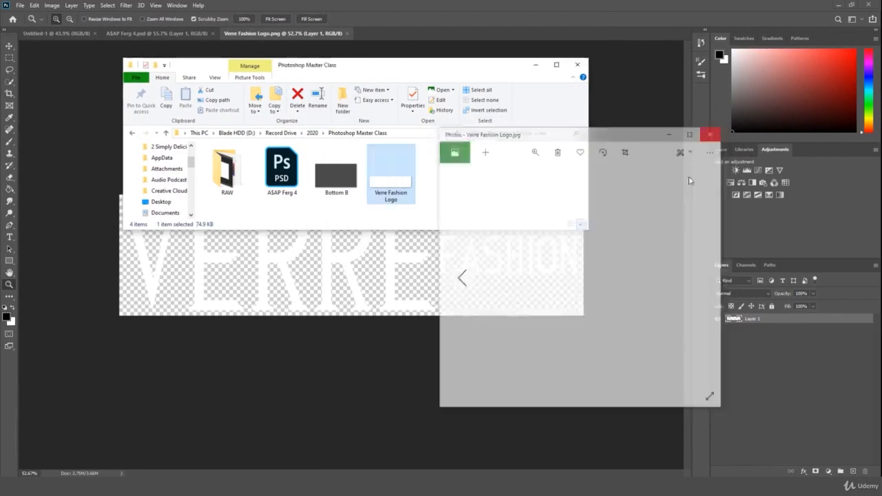
# Save the logo as a PNG copy named Verre Fashion Logo in Record Drive > 2020 > Photoshop Master Class
pyautogui.click(565, 295)
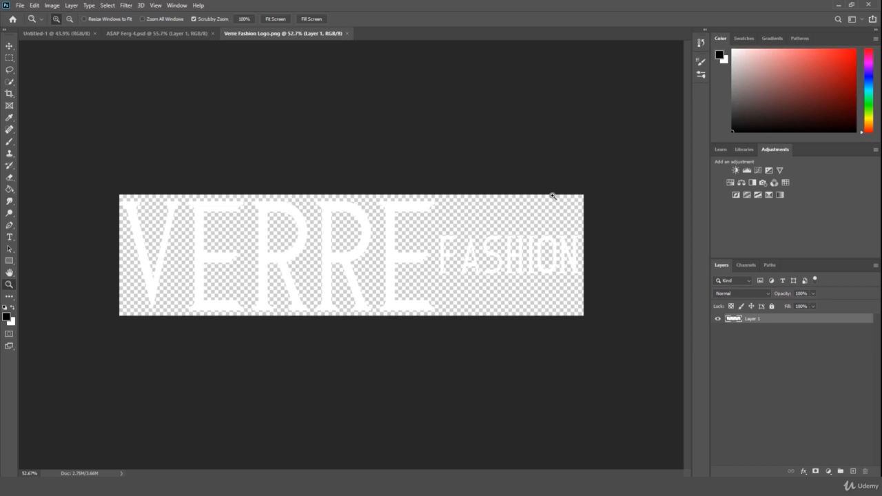
pyautogui.moveTo(563, 206); pyautogui.dragTo(565, 212)
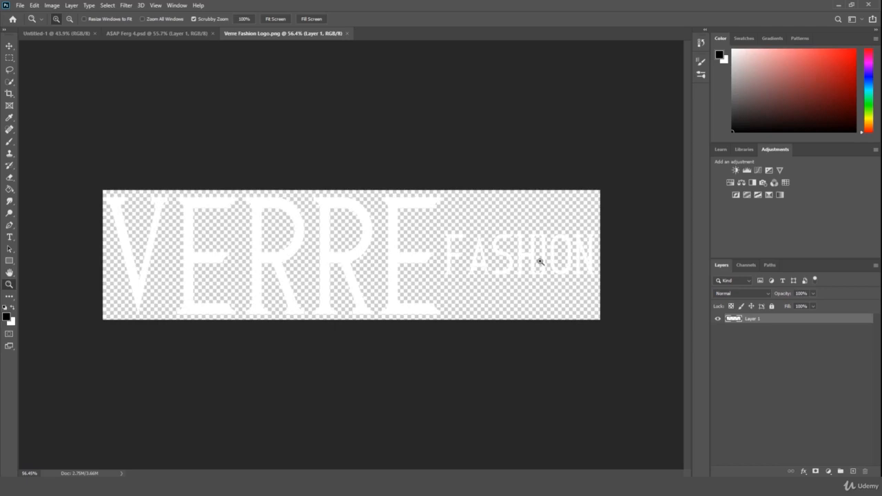
pyautogui.click(20, 5)
pyautogui.click(105, 114)
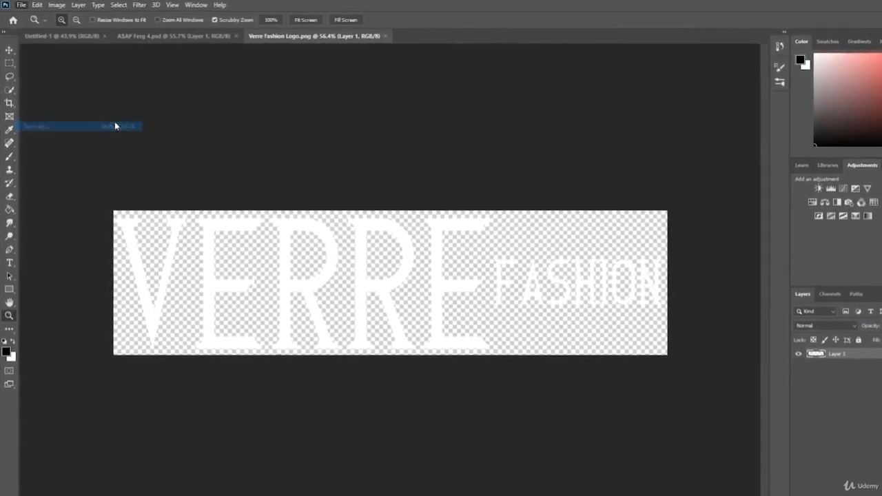
pyautogui.click(180, 22)
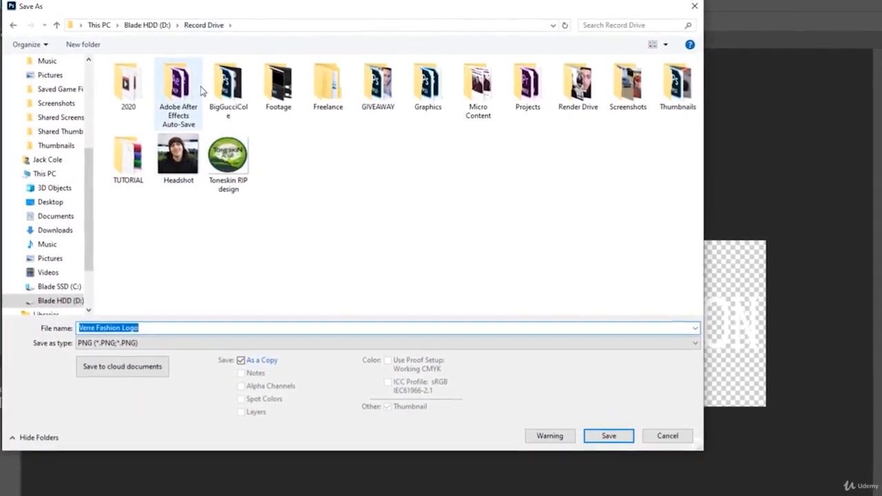
pyautogui.doubleClick(131, 86)
pyautogui.doubleClick(206, 294)
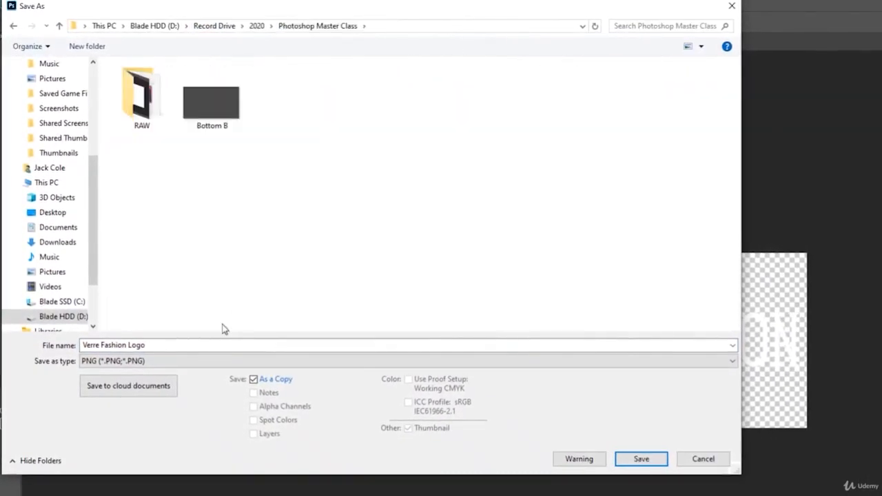
pyautogui.click(181, 362)
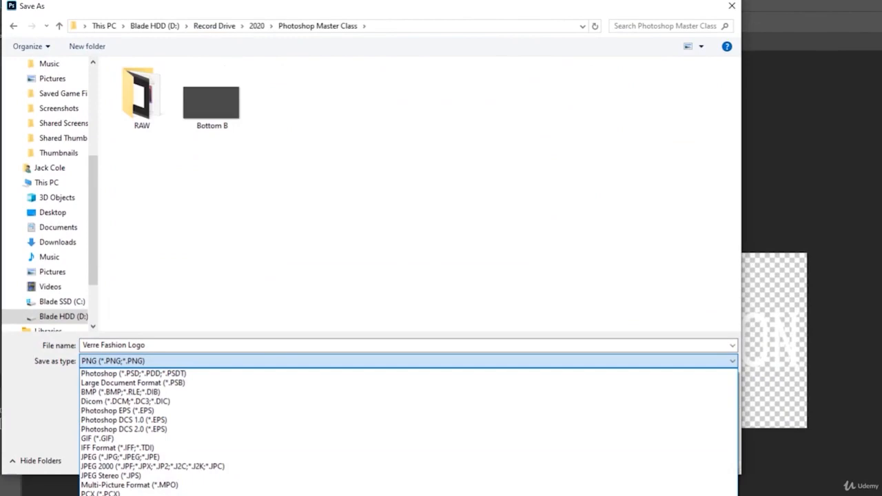
pyautogui.press('Return')
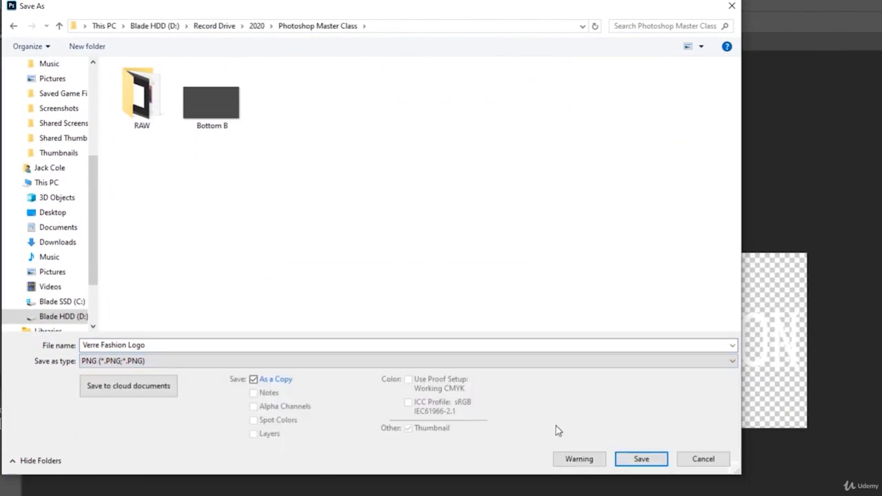
pyautogui.click(636, 459)
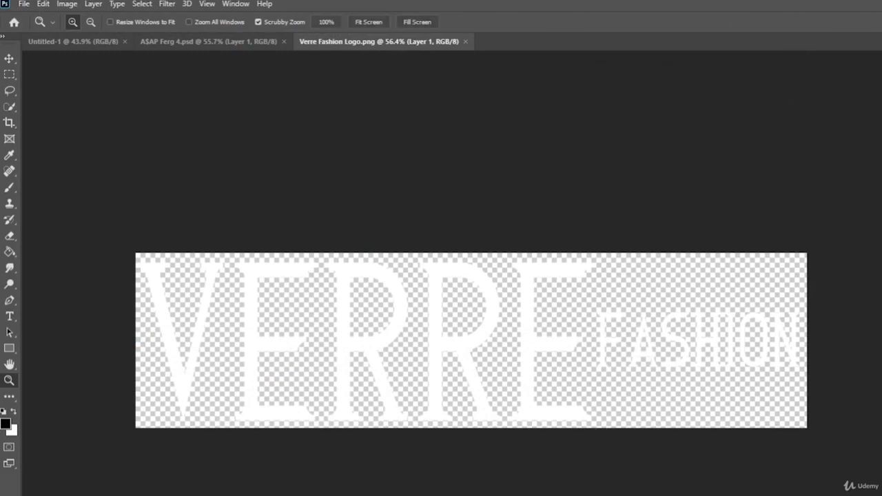
# Switch to File Explorer, view the saved Verre Fashion Logo PNG in Photos, and close the viewer
pyautogui.hotkey('alt', 'Tab')
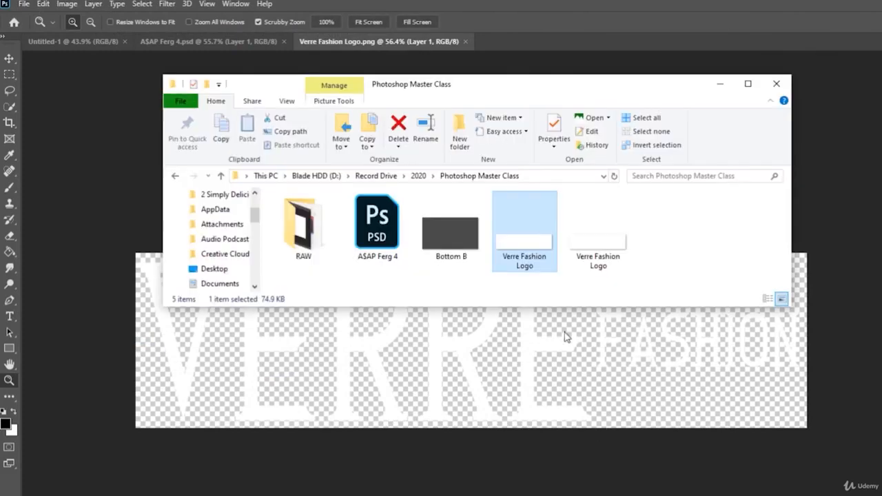
pyautogui.doubleClick(597, 257)
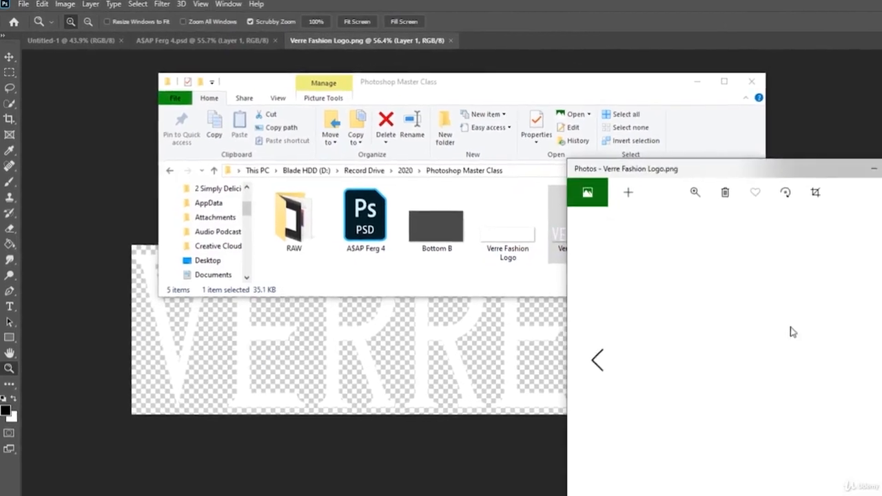
pyautogui.moveTo(801, 163); pyautogui.dragTo(718, 82)
pyautogui.click(791, 82)
# Maximize the Photoshop Master Class folder window with larger thumbnails and compare the JPEG and PNG versions of Verre Fashion Logo
pyautogui.click(607, 240)
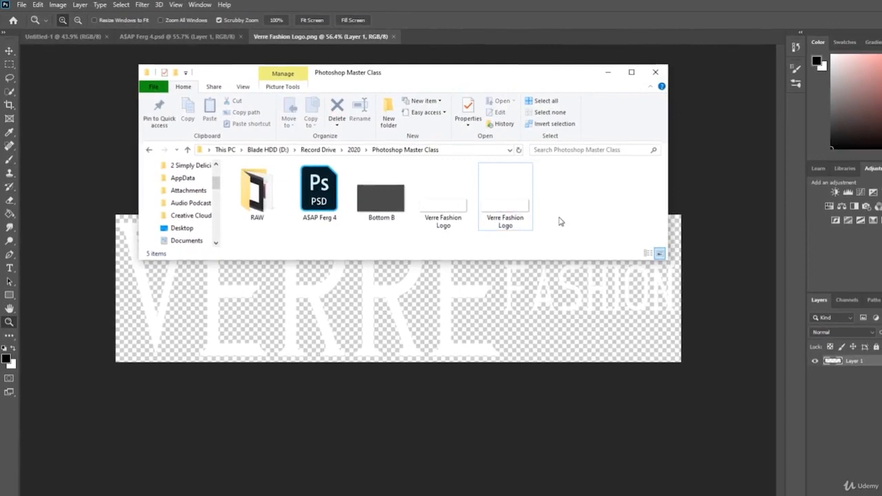
pyautogui.scroll(3, 560, 222)
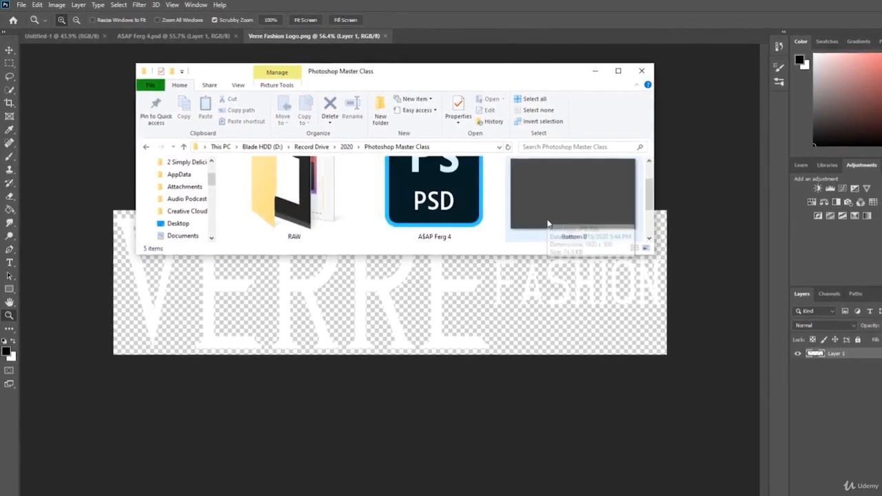
pyautogui.click(631, 72)
pyautogui.click(758, 208)
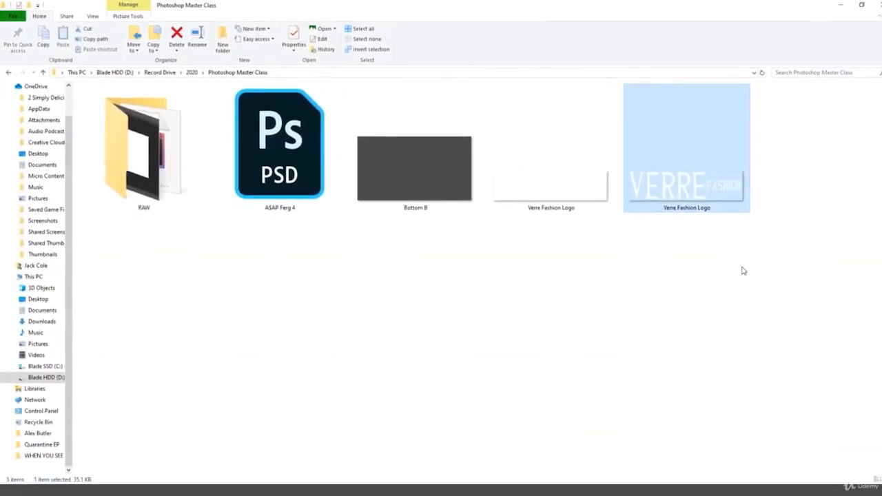
pyautogui.click(721, 305)
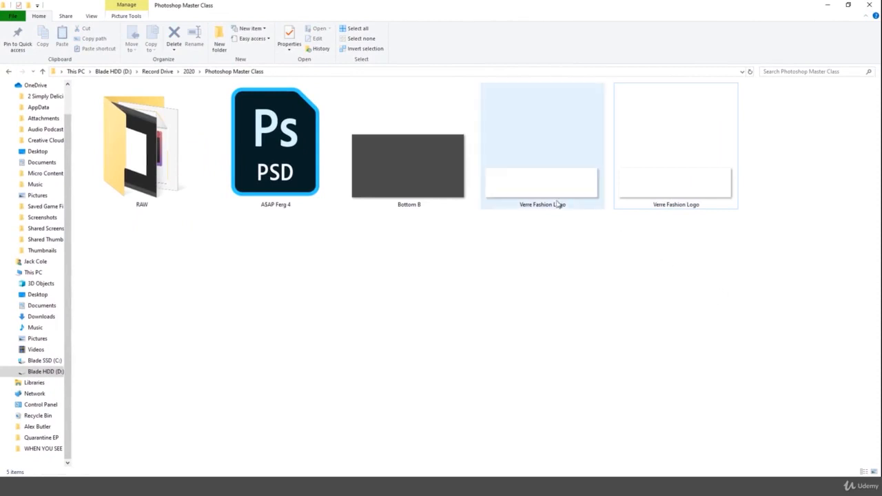
pyautogui.click(667, 194)
pyautogui.moveTo(667, 195)
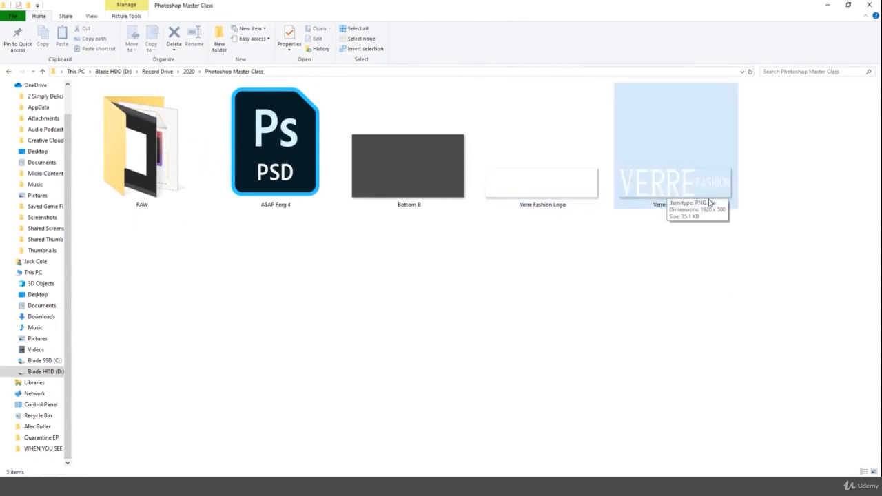
# Place the Verre Fashion Logo PNG in A$AP Ferg 4, enlarged to nearly full width along the image's lower part, and delete its layer
pyautogui.moveTo(709, 178); pyautogui.dragTo(321, 235)
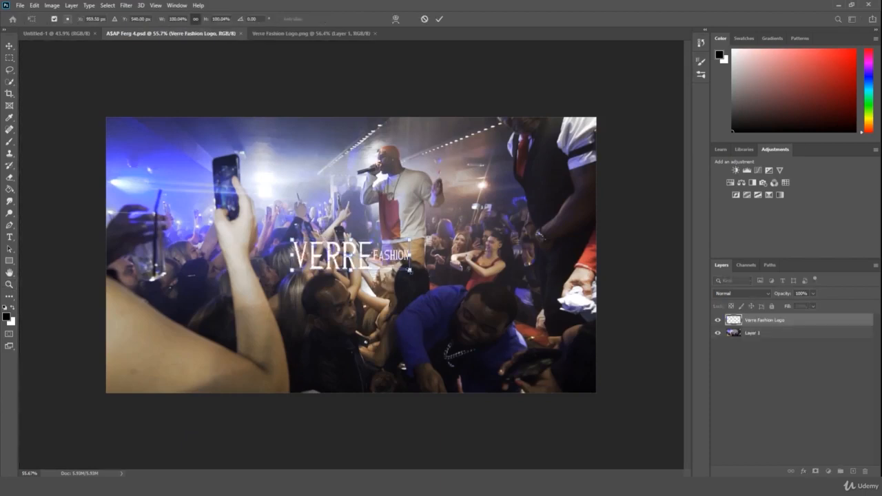
pyautogui.moveTo(409, 270); pyautogui.dragTo(591, 319)
pyautogui.moveTo(290, 314); pyautogui.dragTo(114, 340)
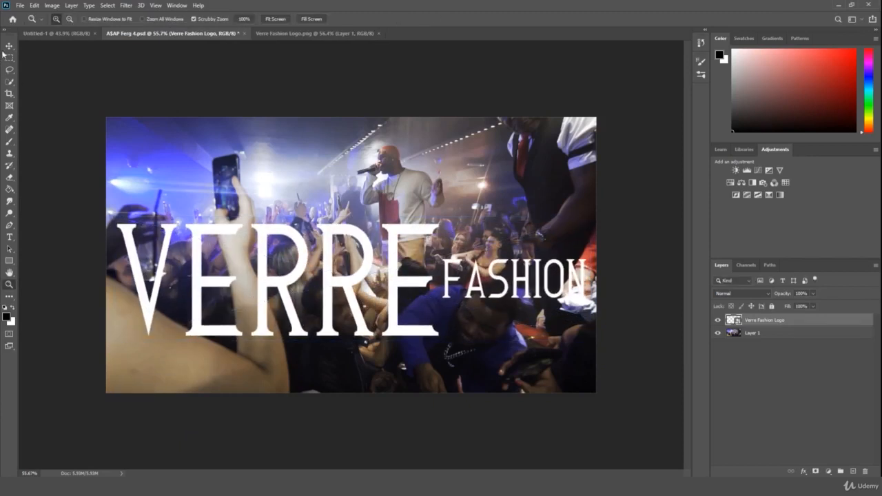
pyautogui.press('Return')
pyautogui.moveTo(349, 273); pyautogui.dragTo(346, 332)
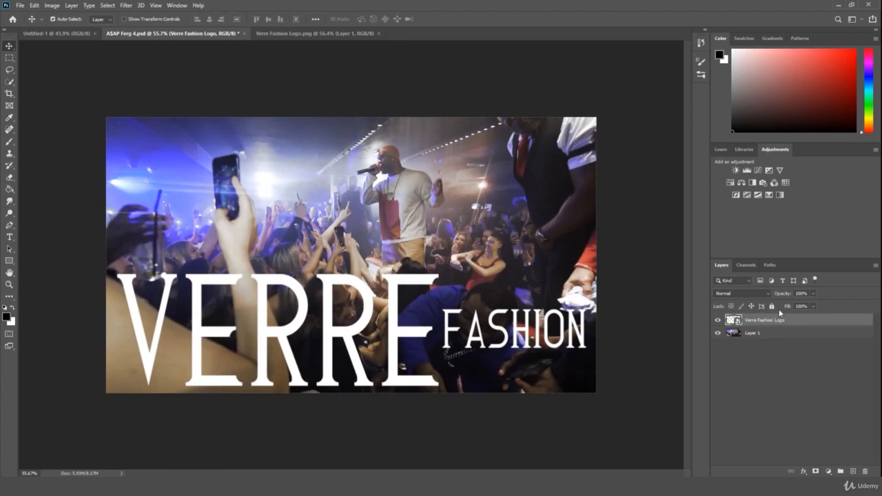
pyautogui.press('Delete')
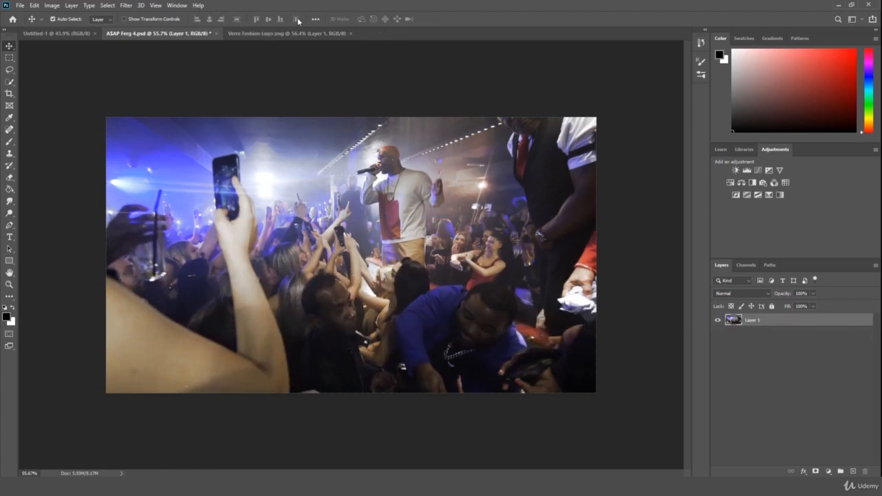
# Review the available save formats for Verre Fashion Logo.png in Record Drive > 2020 > Photoshop Master Class without saving
pyautogui.click(301, 33)
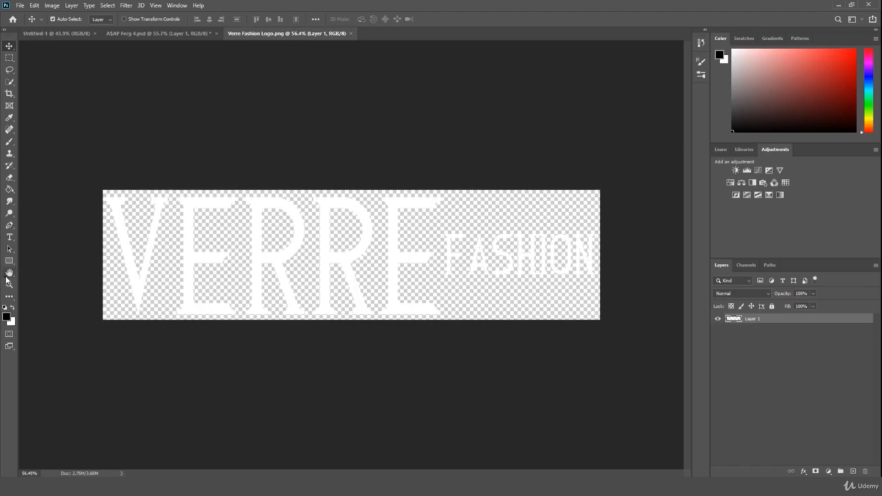
pyautogui.press('z')
pyautogui.moveTo(187, 242); pyautogui.dragTo(200, 250)
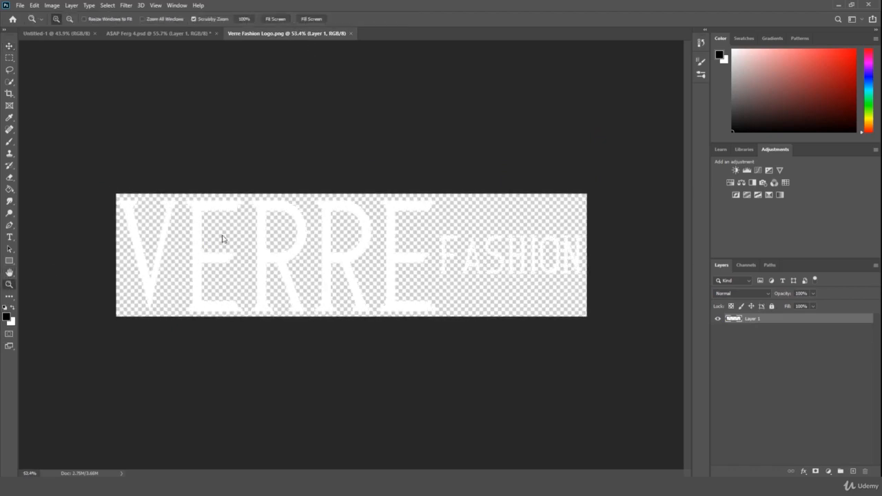
pyautogui.hotkey('ctrl', 'shift', 's')
pyautogui.click(222, 239)
pyautogui.click(161, 21)
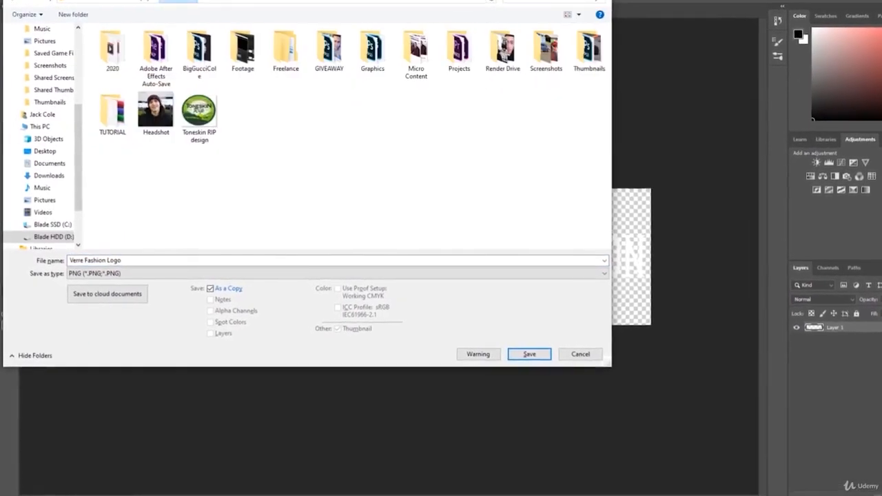
pyautogui.doubleClick(125, 52)
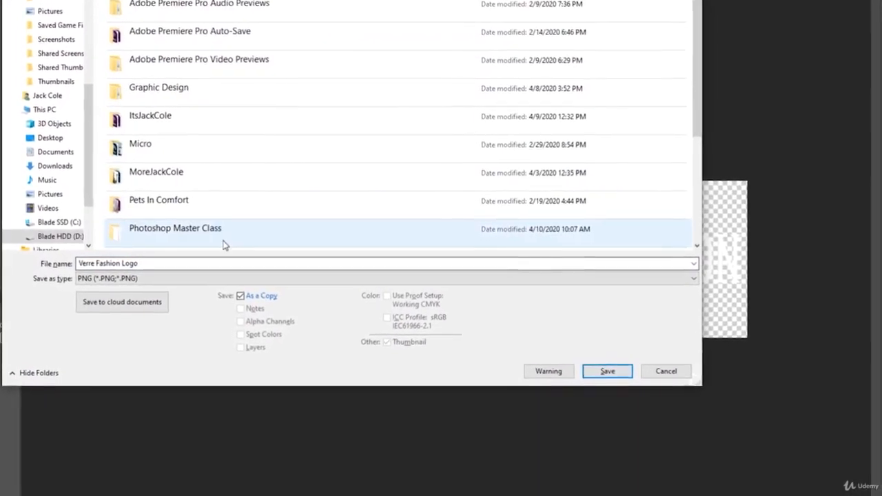
pyautogui.doubleClick(200, 237)
pyautogui.click(179, 279)
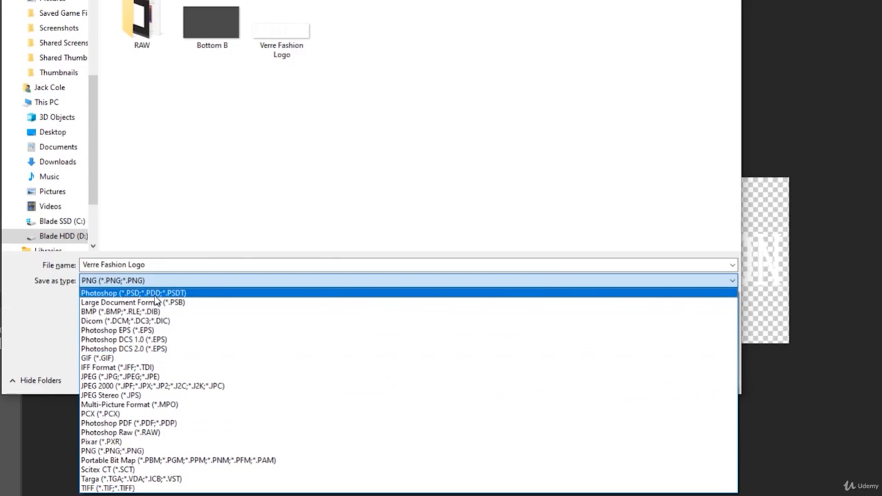
pyautogui.click(560, 142)
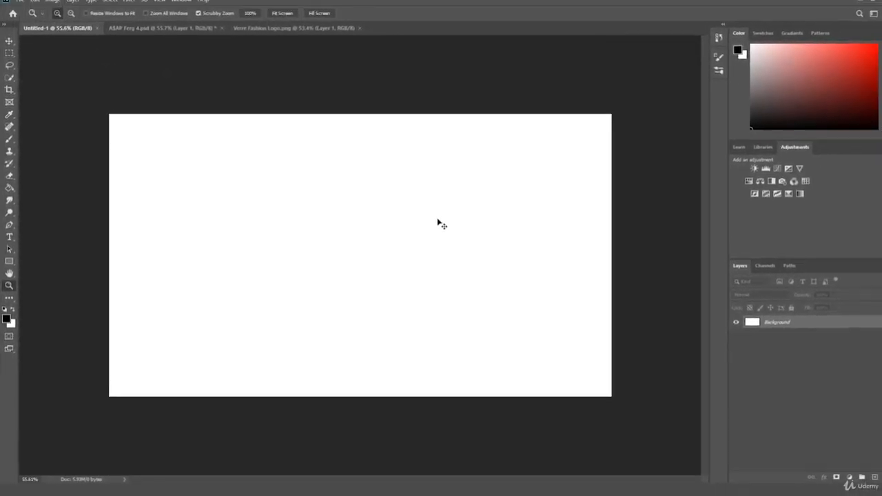
# Save the blank Untitled-1 document as a PSD named Project File Sample in the Photoshop Master Class folder
pyautogui.hotkey('ctrl', 'shift', 's')
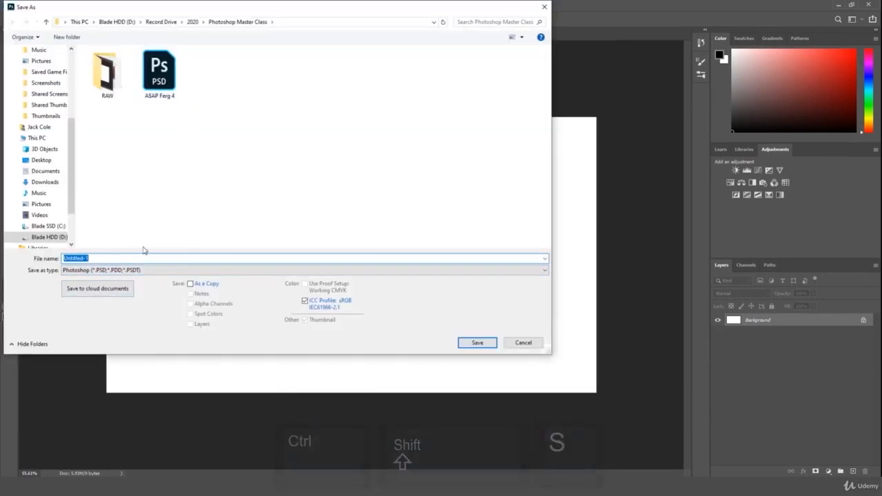
pyautogui.write('Project File Sample')
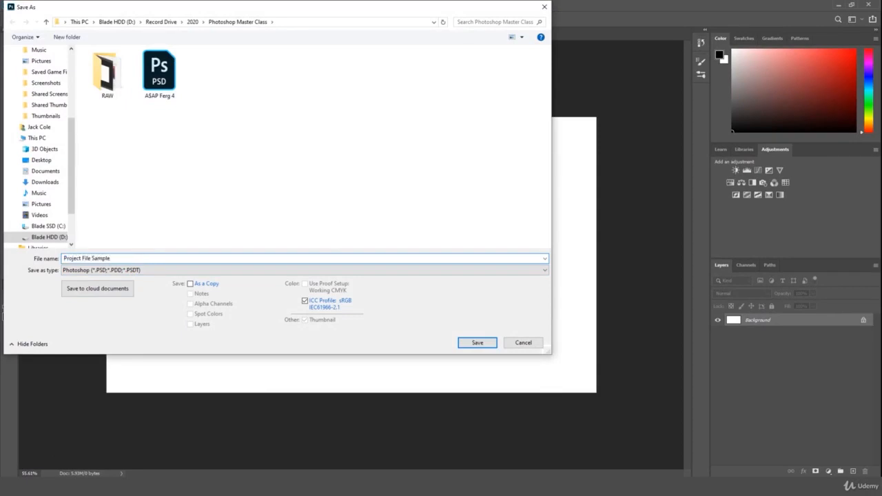
pyautogui.press('Return')
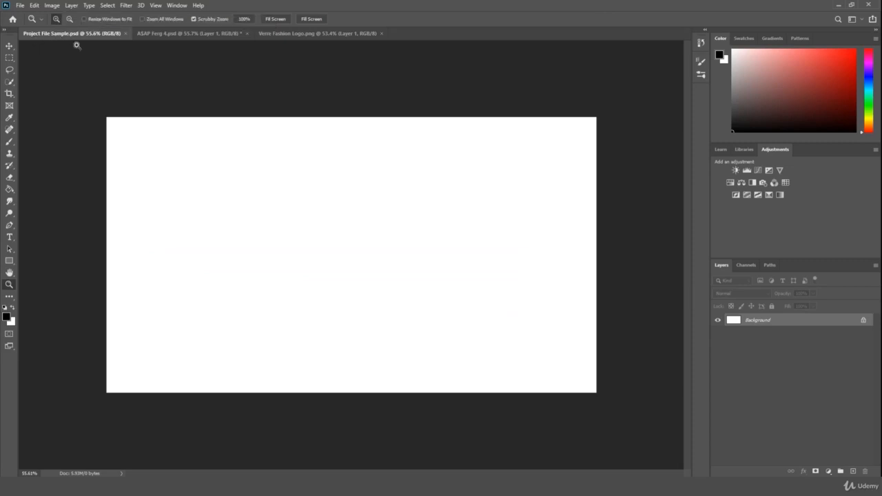
# Close all three open documents and reopen Project File Sample.psd from the recent files
pyautogui.moveTo(240, 120); pyautogui.dragTo(241, 130)
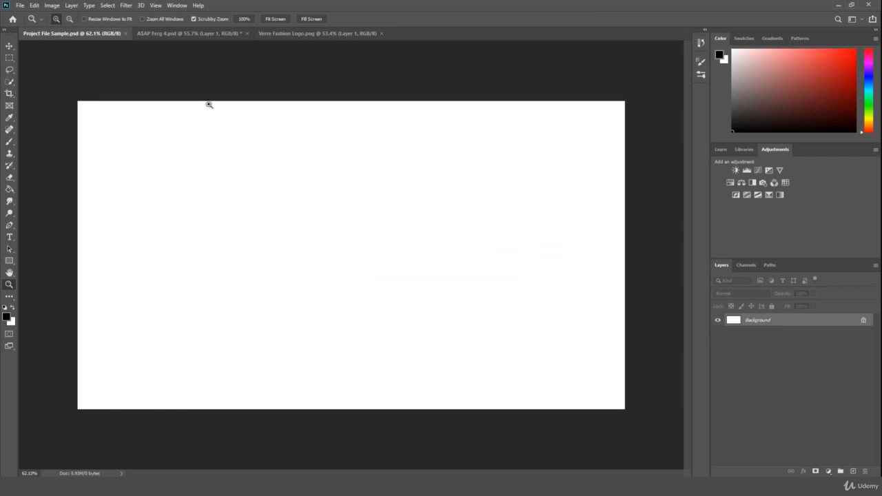
pyautogui.click(126, 34)
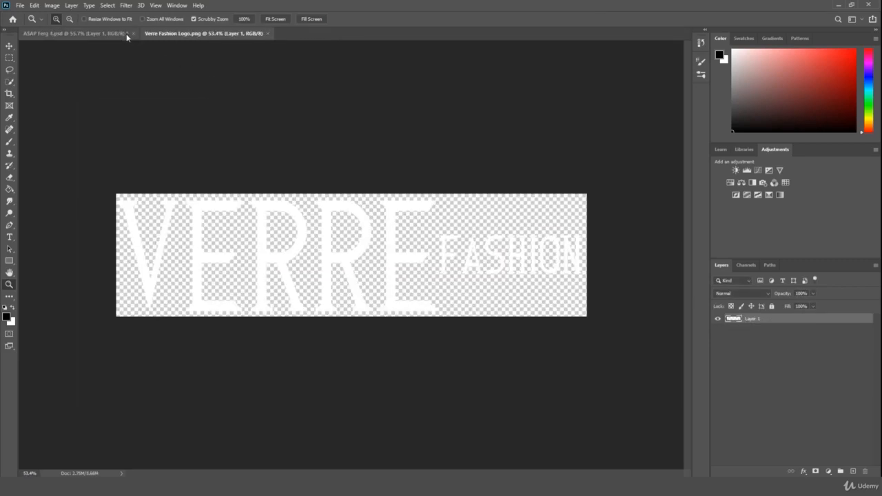
pyautogui.click(127, 34)
pyautogui.click(437, 181)
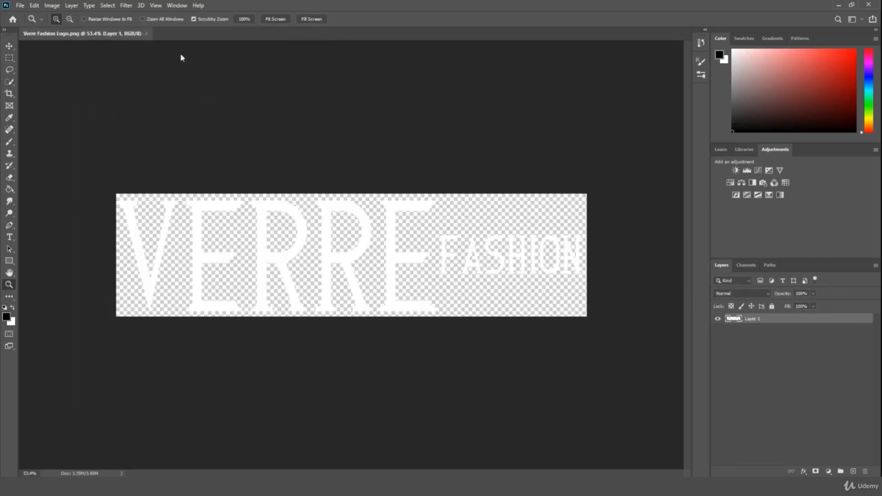
pyautogui.click(146, 33)
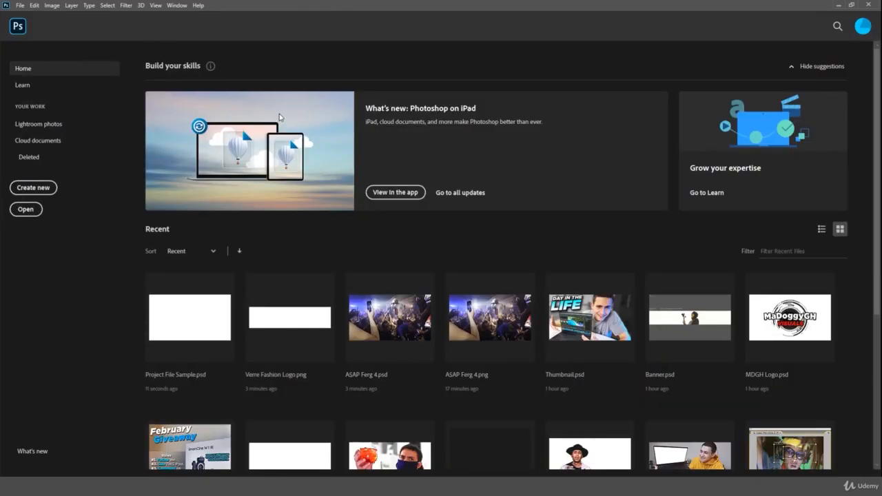
pyautogui.click(172, 314)
pyautogui.moveTo(431, 256)
pyautogui.mouseDown()
pyautogui.moveTo(415, 266)
pyautogui.moveTo(423, 266)
pyautogui.mouseUp()
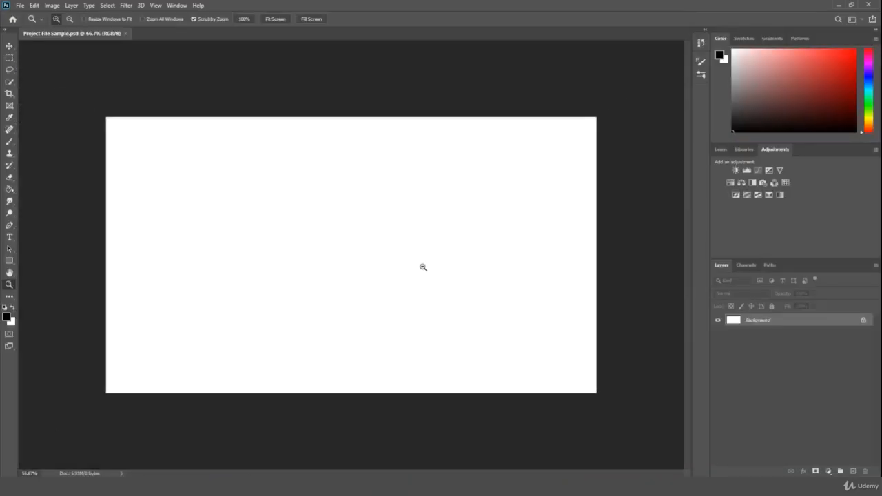